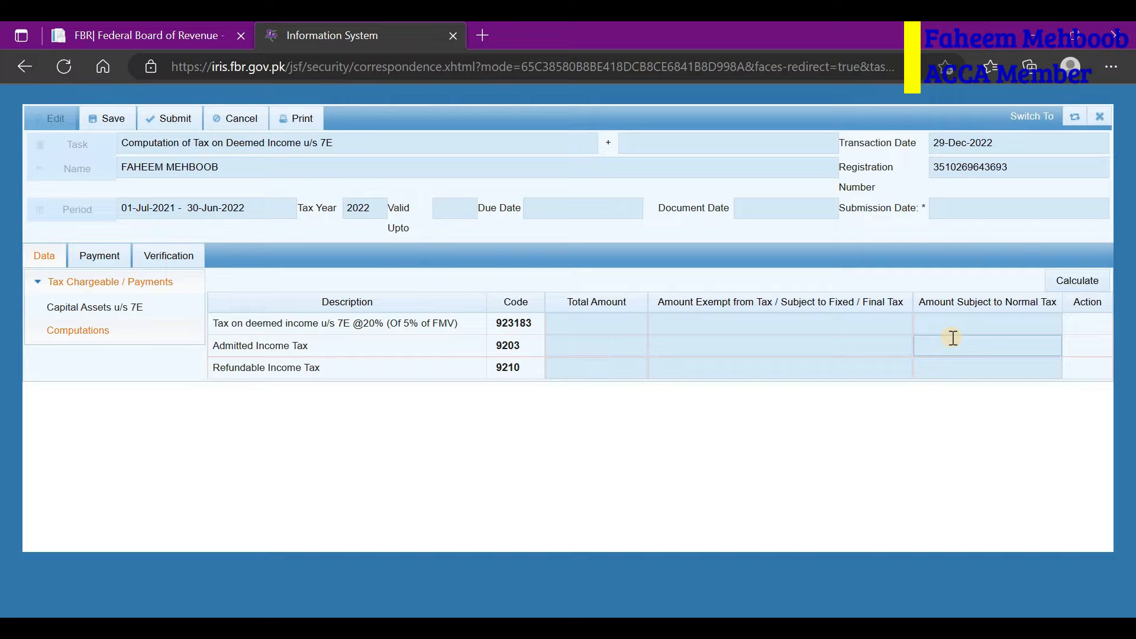
# Step: Leave the Admitted Income Tax total amount blank and move over to the FBR website tab
pyautogui.click(624, 338)
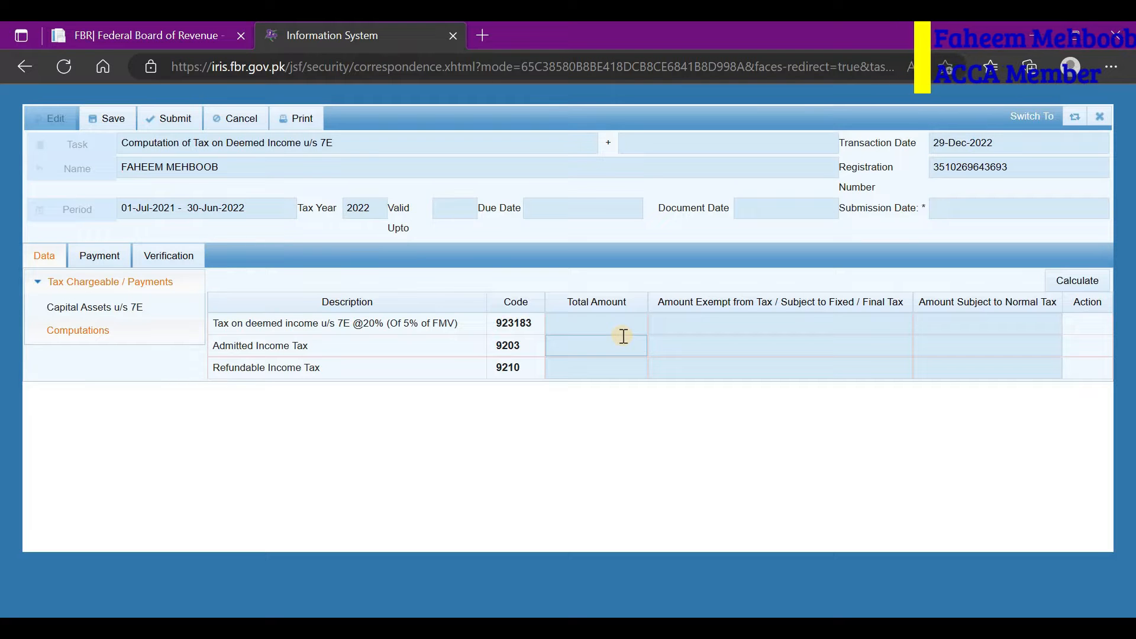
pyautogui.click(126, 24)
# Step: From Online Services' National Sales Tax Return page, follow Payment of Sales Tax to the eFBR login
pyautogui.scroll(-10, 177, 528)
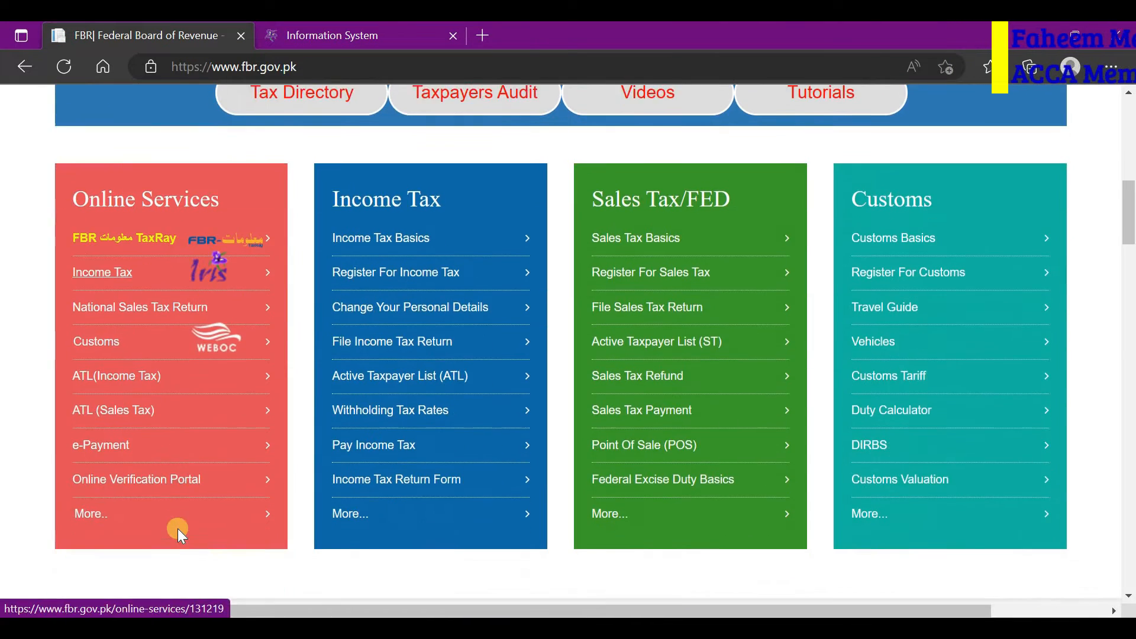
pyautogui.scroll(6, 178, 528)
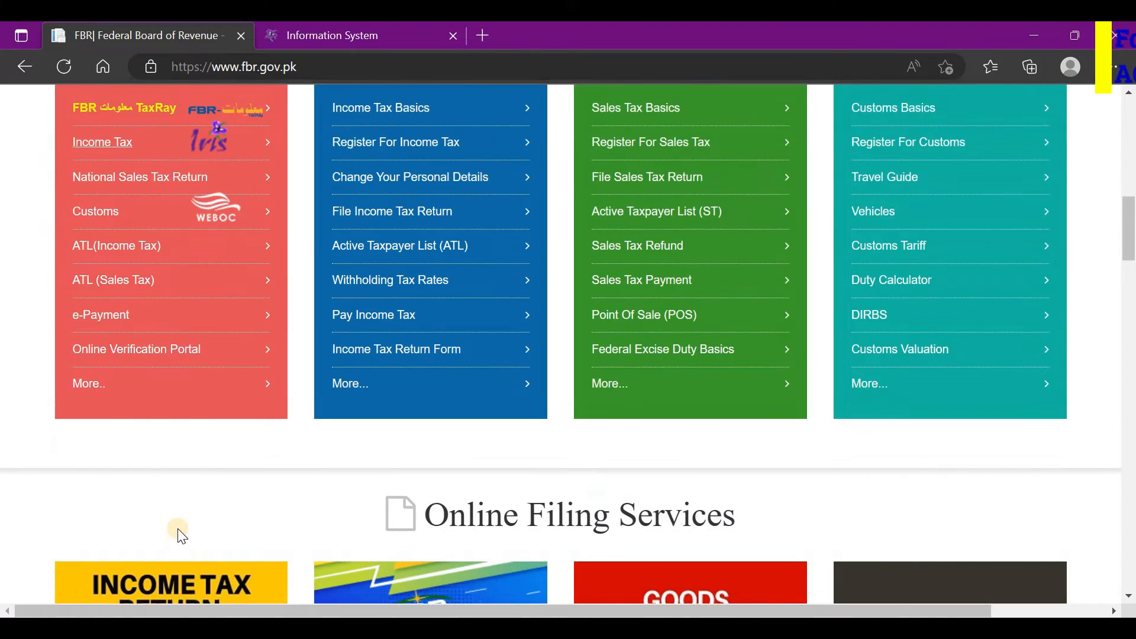
pyautogui.click(144, 247)
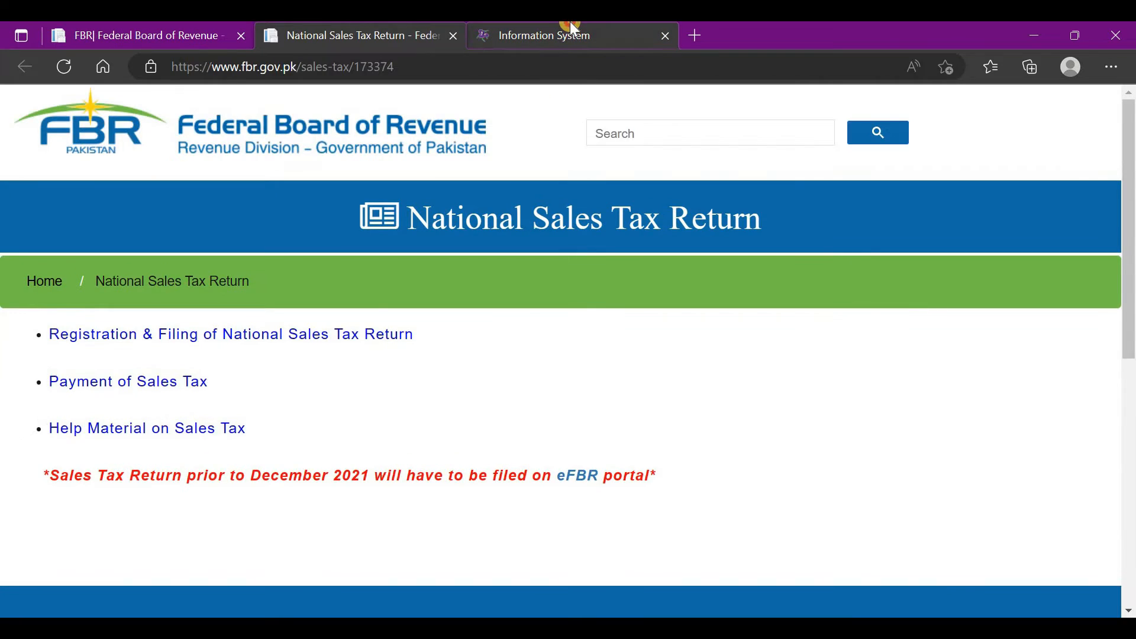
pyautogui.click(572, 24)
pyautogui.click(403, 29)
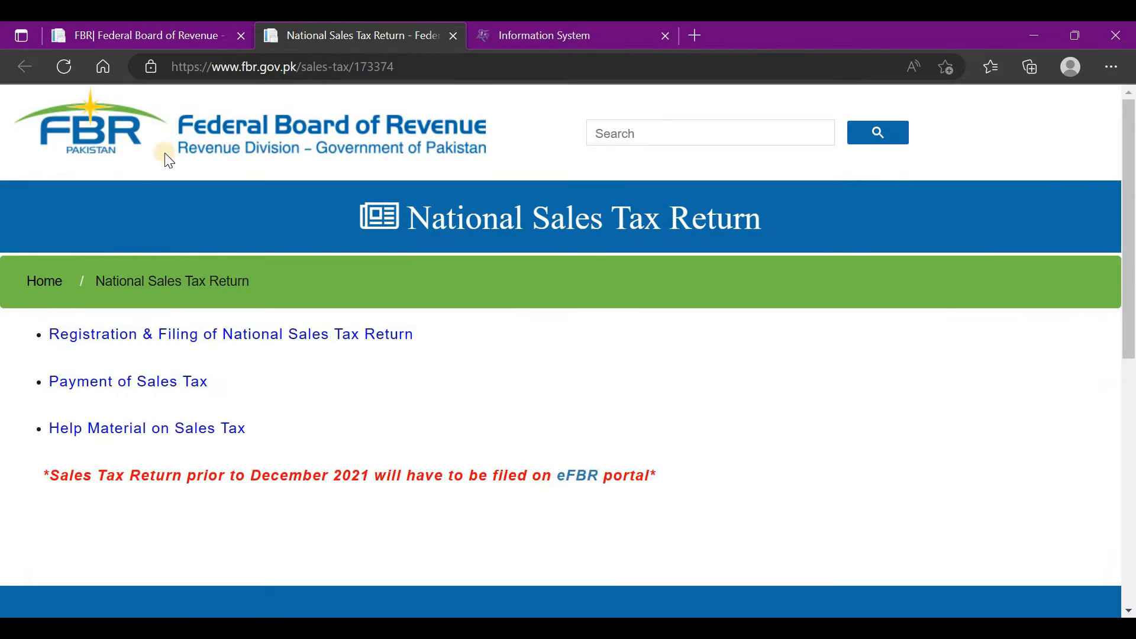
pyautogui.click(454, 36)
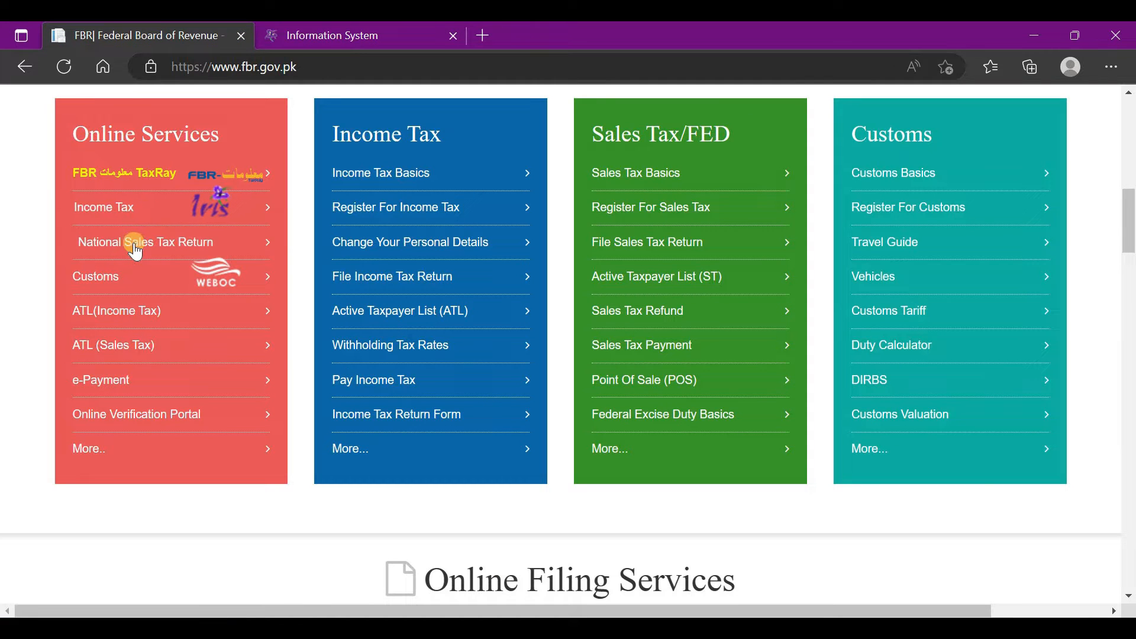
pyautogui.click(134, 244)
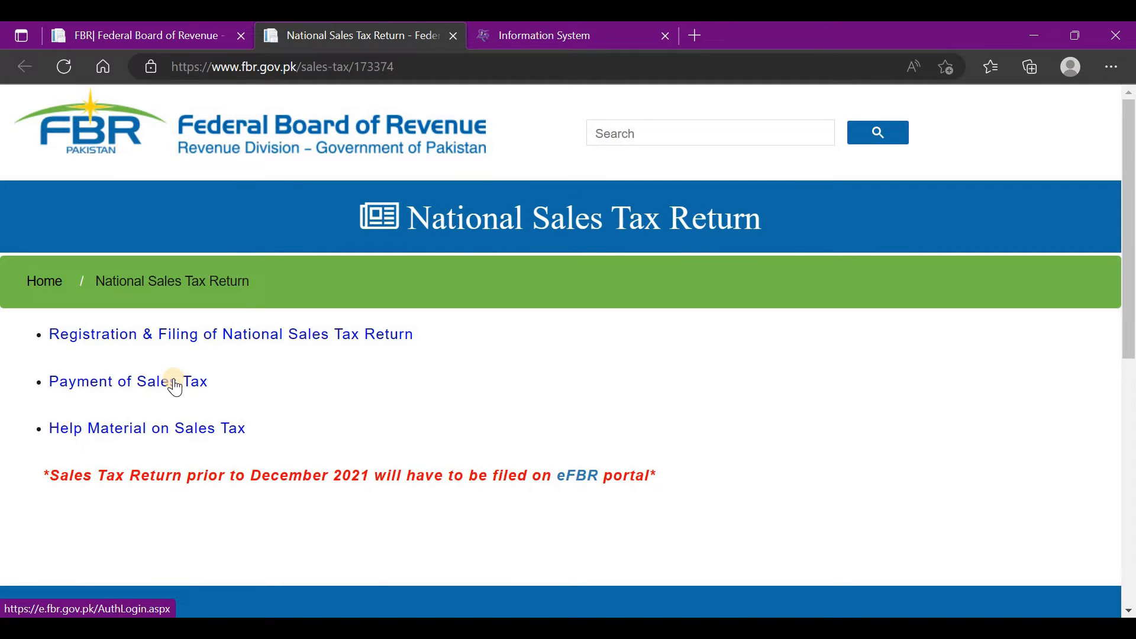
pyautogui.click(175, 386)
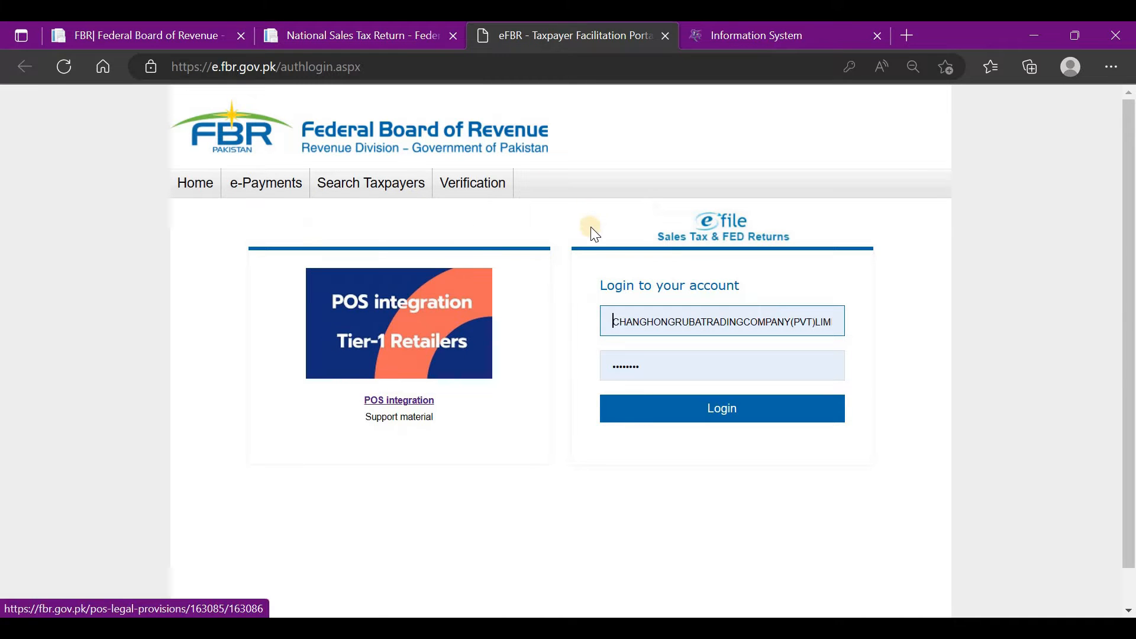
# Step: Start an Income Tax e-Payment with tax year 2022
pyautogui.moveTo(261, 184)
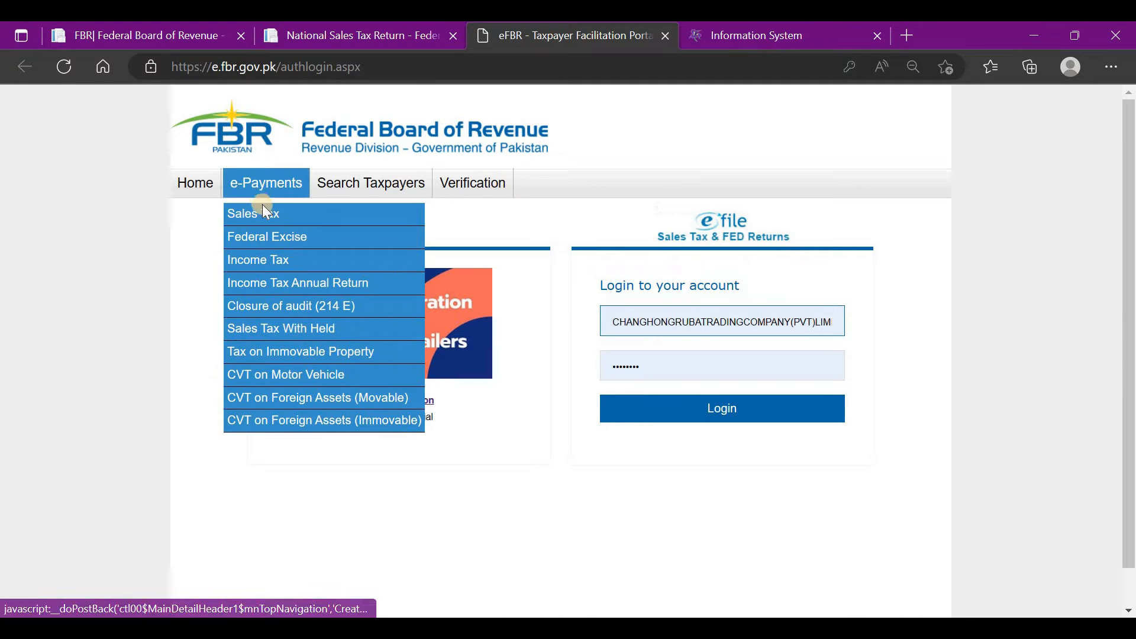
pyautogui.click(261, 260)
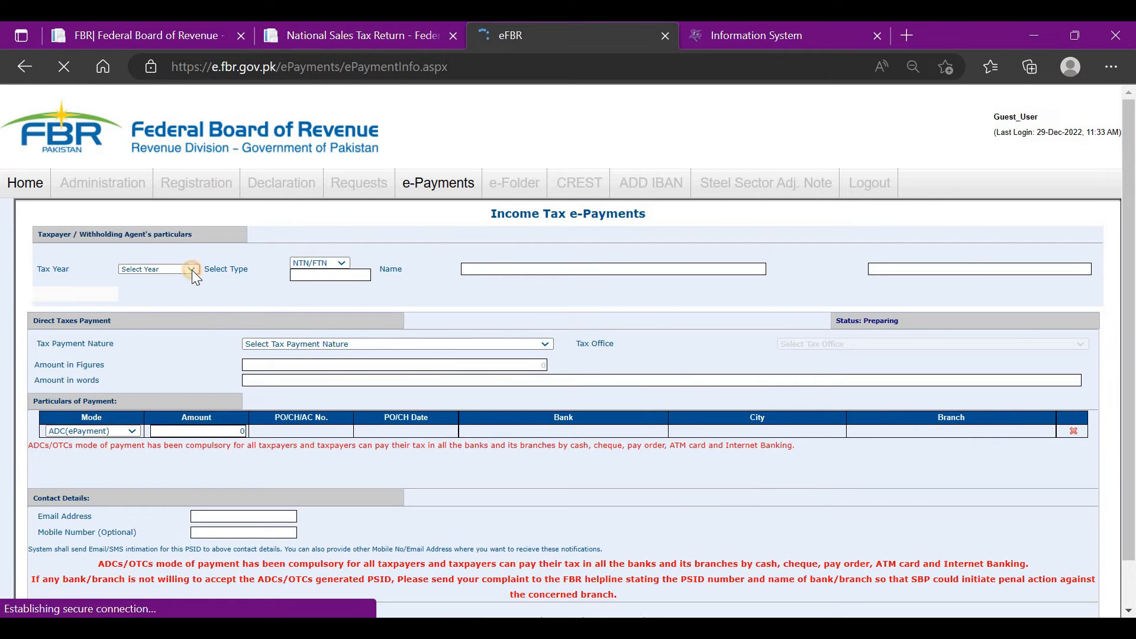
pyautogui.click(193, 270)
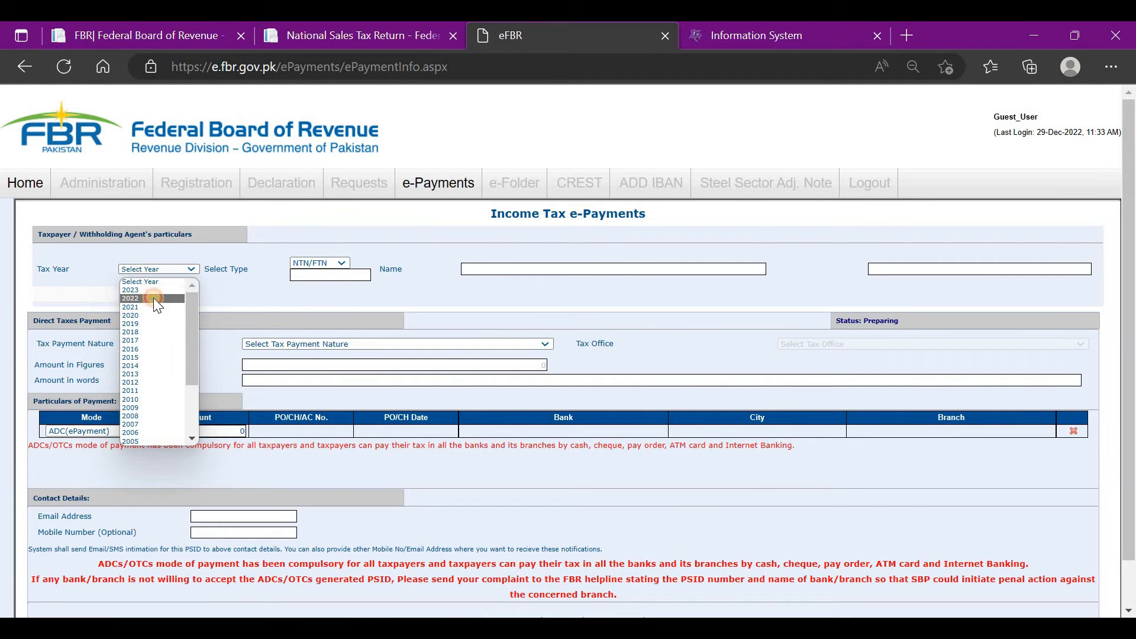
pyautogui.click(156, 299)
# Step: Identify the taxpayer by CNIC, entering their CNIC number so the name auto-fills
pyautogui.click(329, 265)
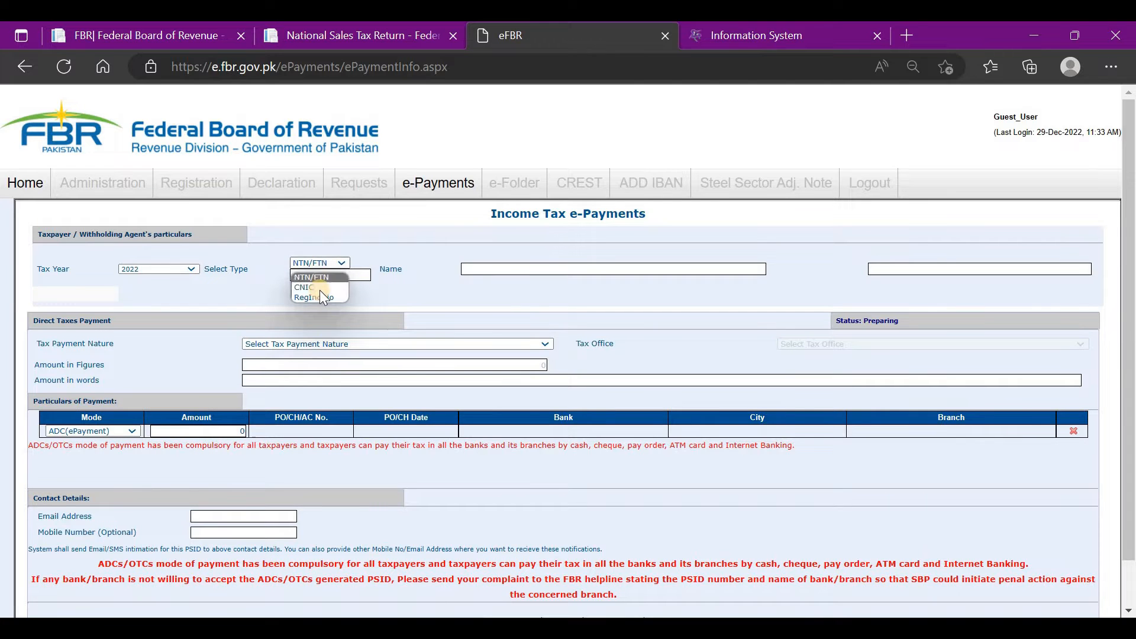
pyautogui.click(320, 291)
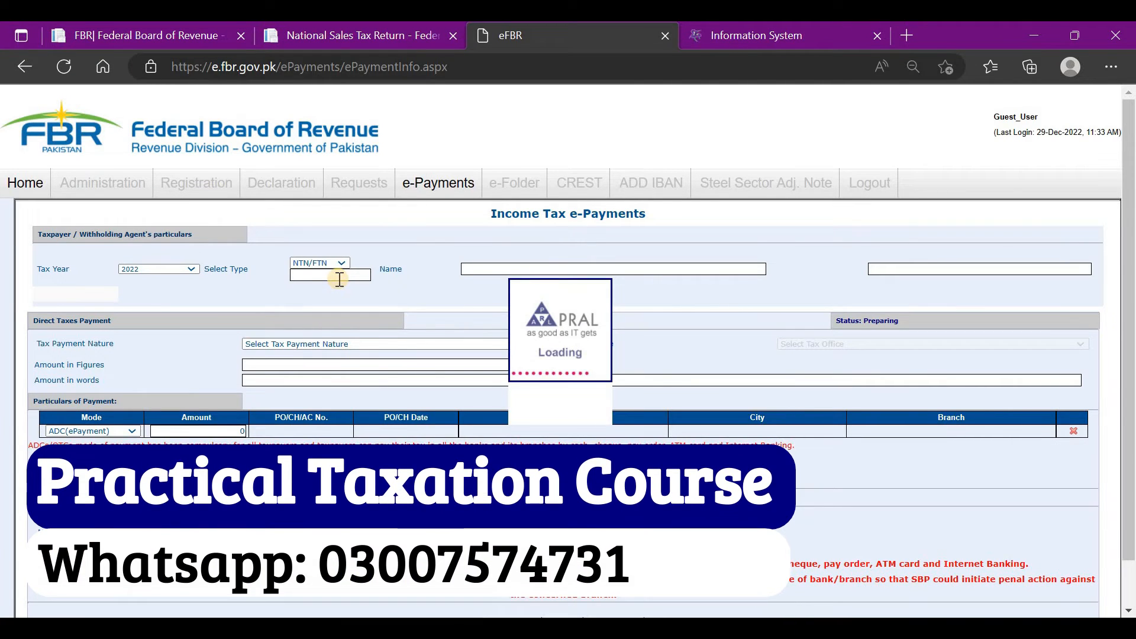
pyautogui.click(339, 280)
pyautogui.click(339, 279)
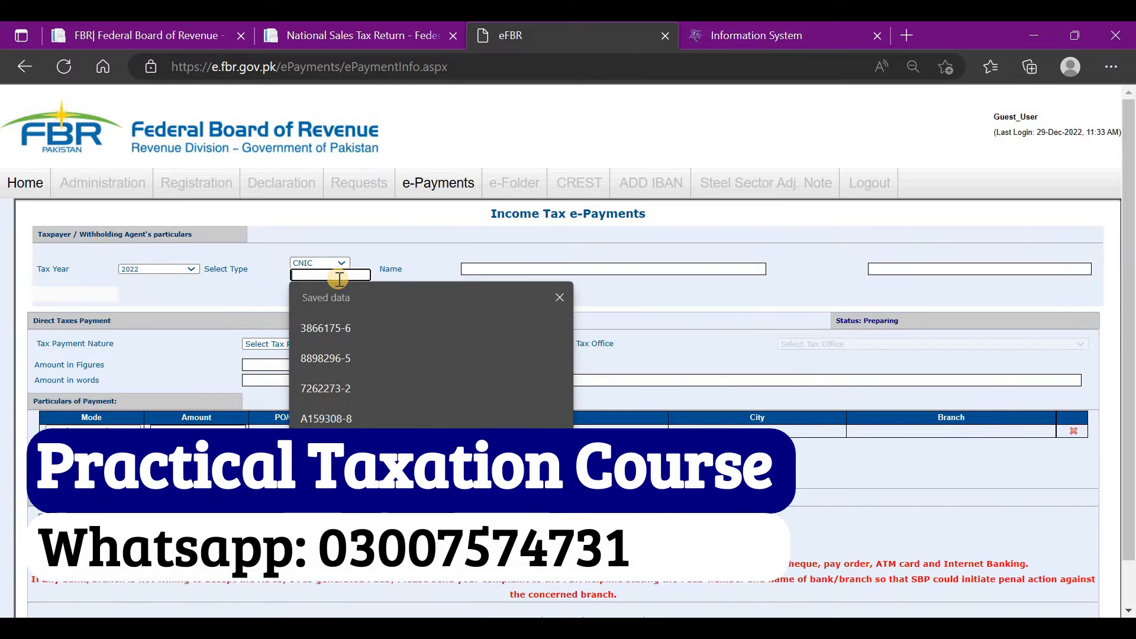
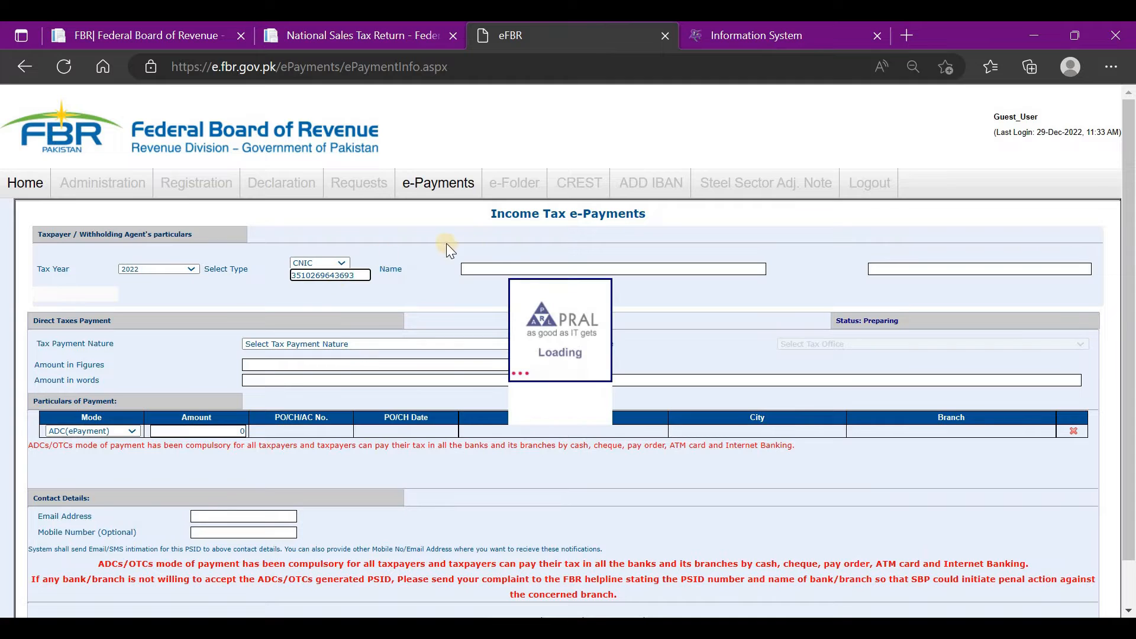
pyautogui.click(281, 342)
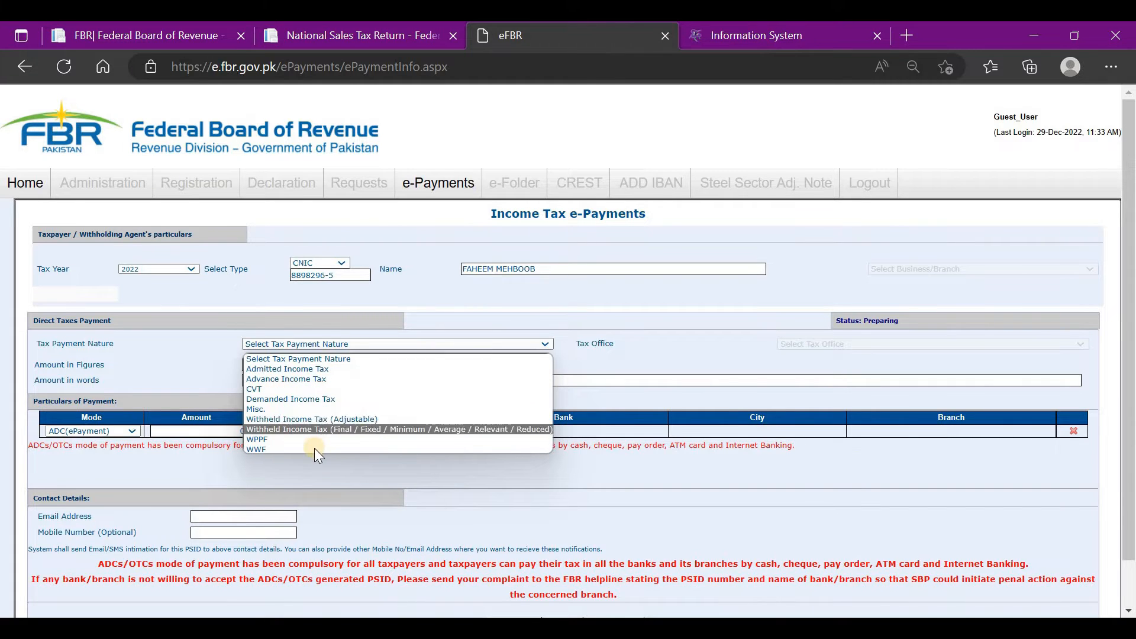
# Step: Set the payment nature to Admitted Income Tax under section 9203 - 137
pyautogui.click(331, 370)
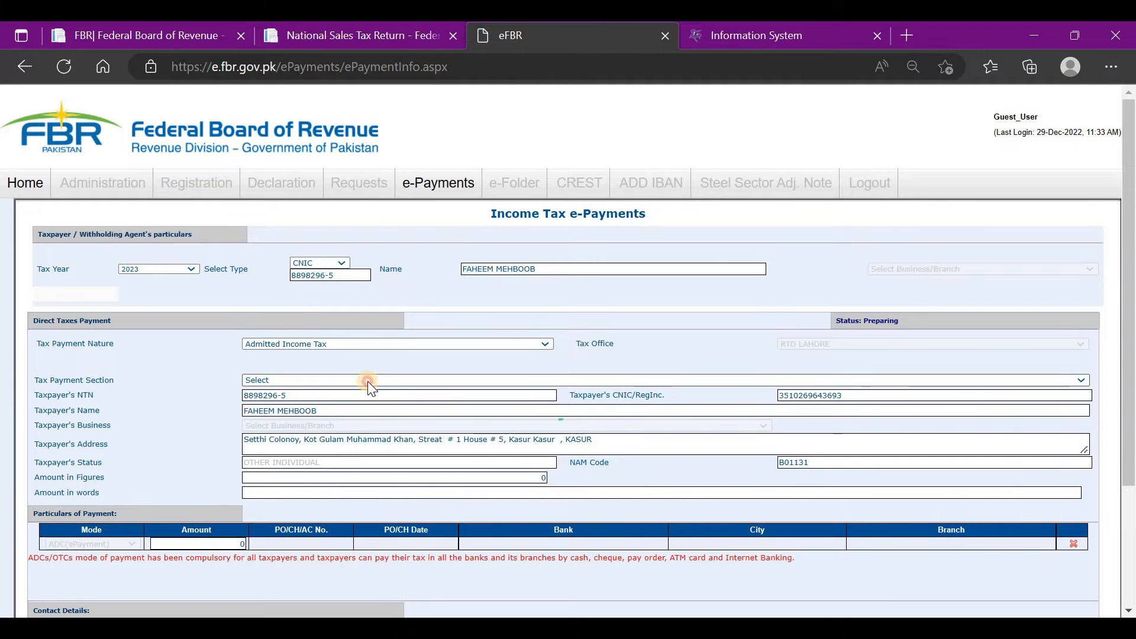
pyautogui.click(368, 381)
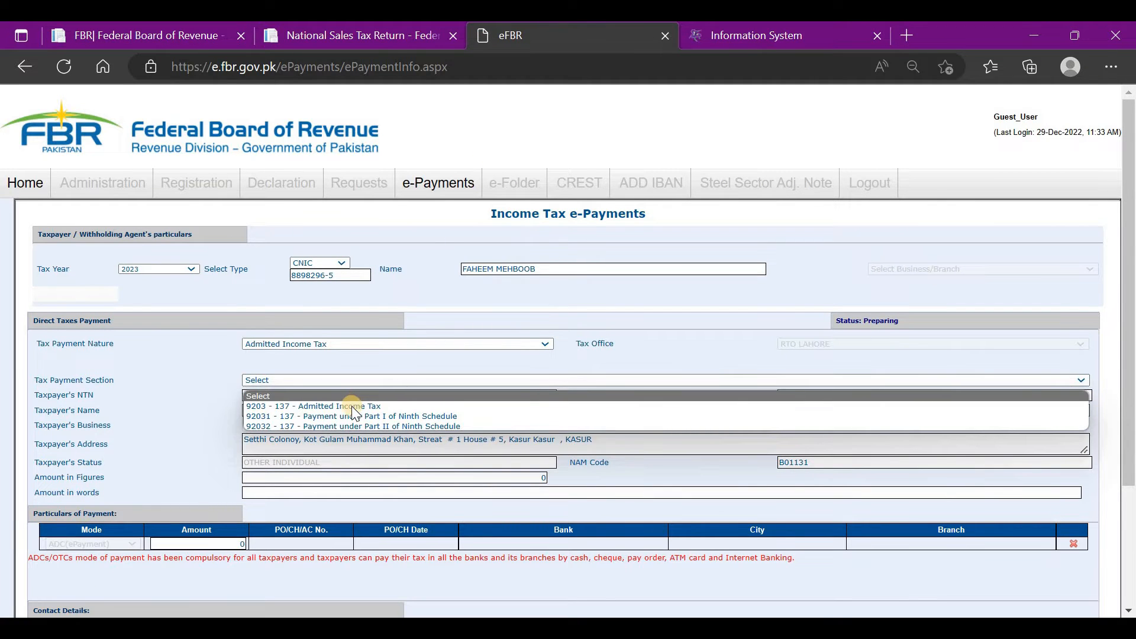
pyautogui.click(352, 406)
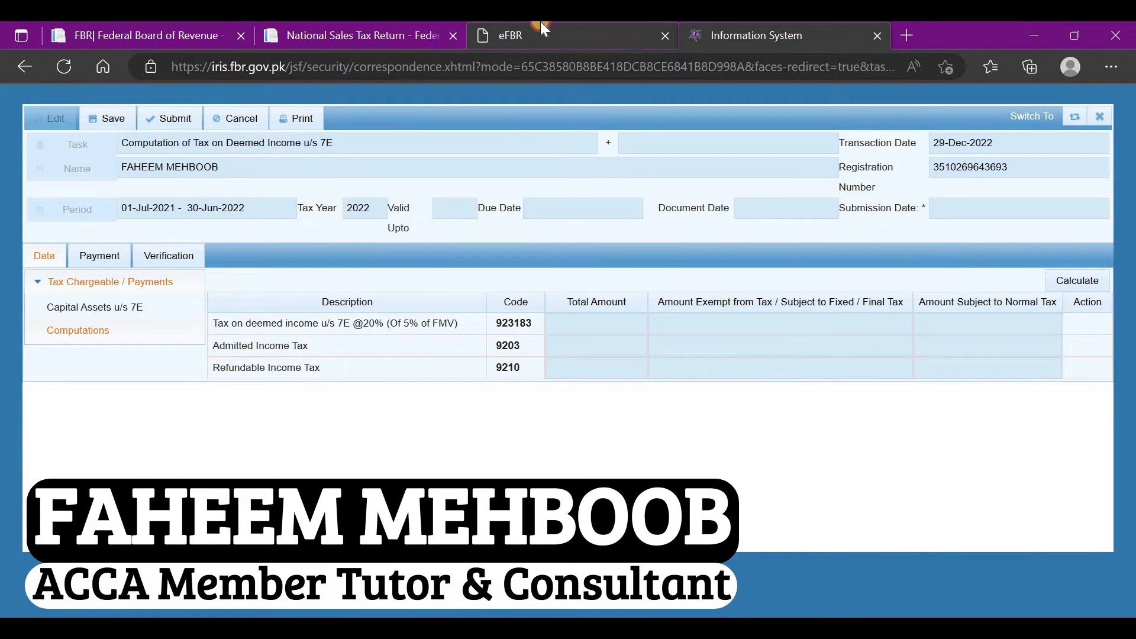
pyautogui.click(541, 24)
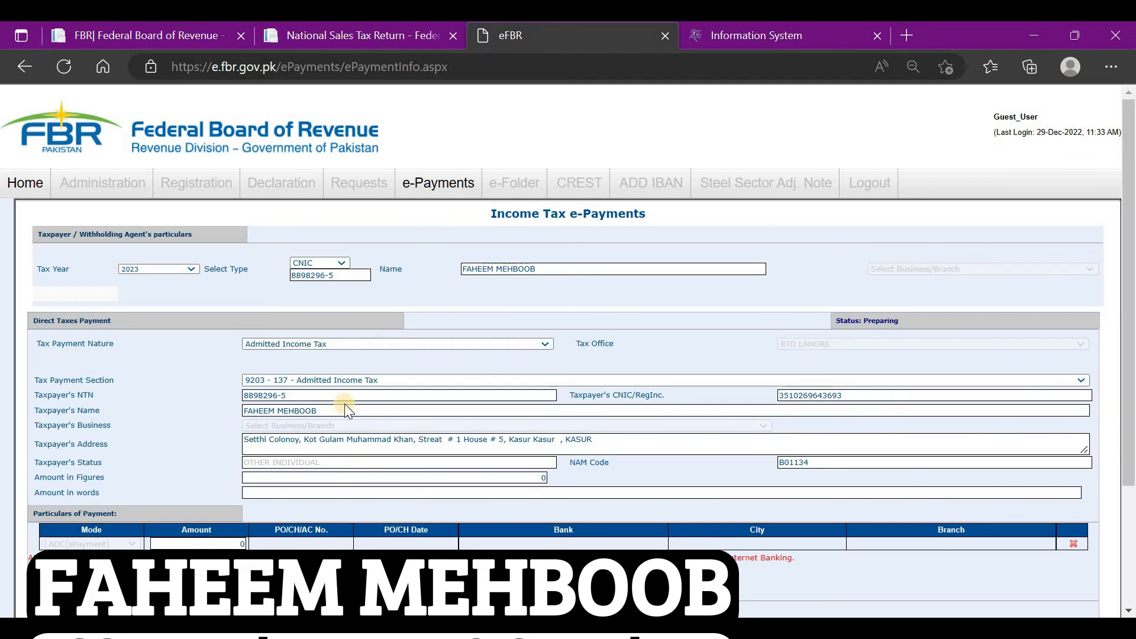
# Step: Enter 200000 as the amount in figures so the amount in words fills in
pyautogui.click(540, 477)
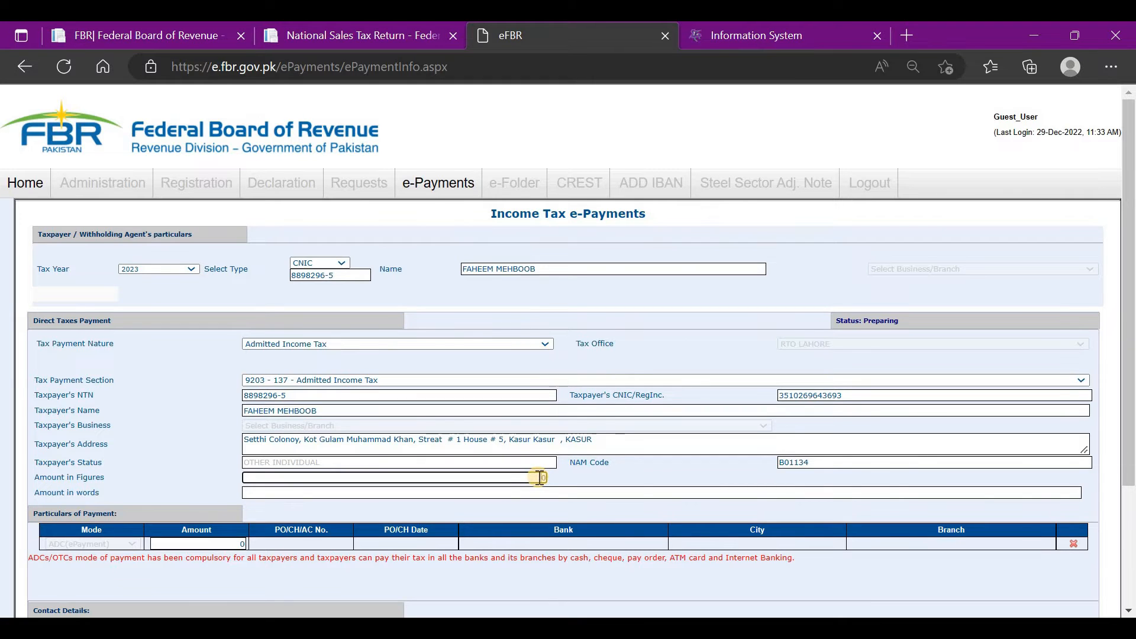
pyautogui.write('200000')
pyautogui.click(201, 544)
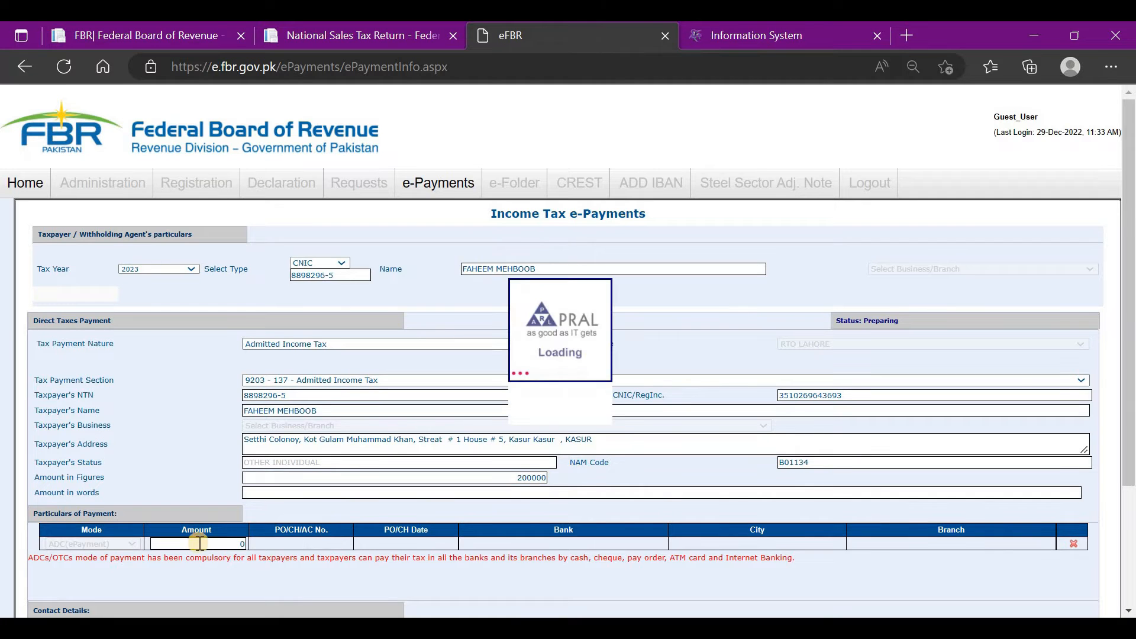
pyautogui.click(202, 545)
pyautogui.scroll(-3, 277, 539)
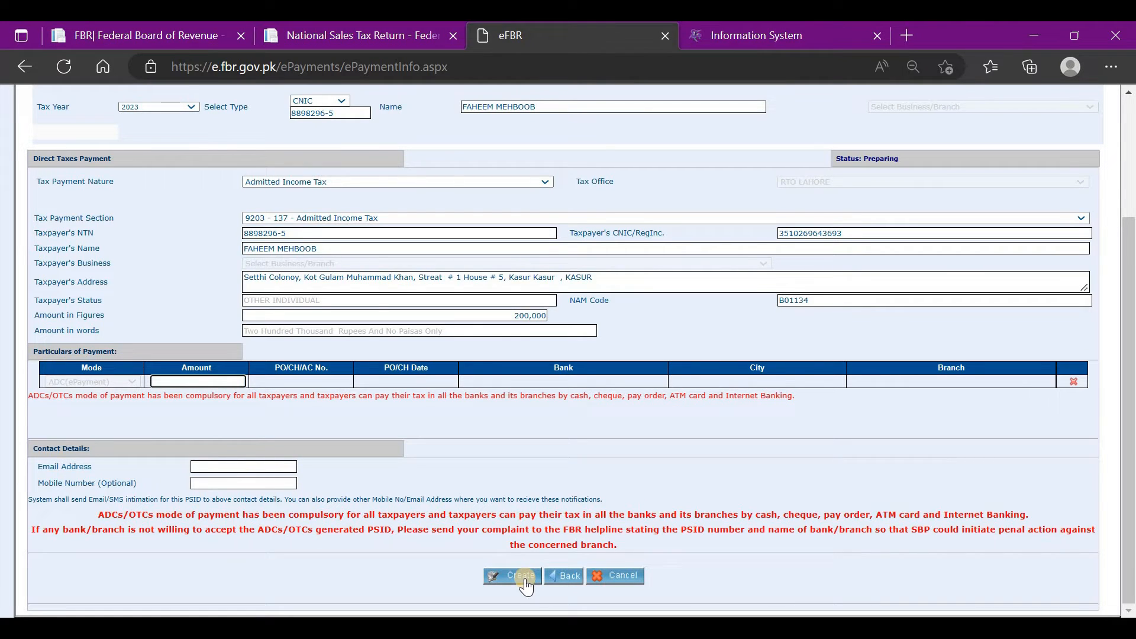
pyautogui.click(796, 30)
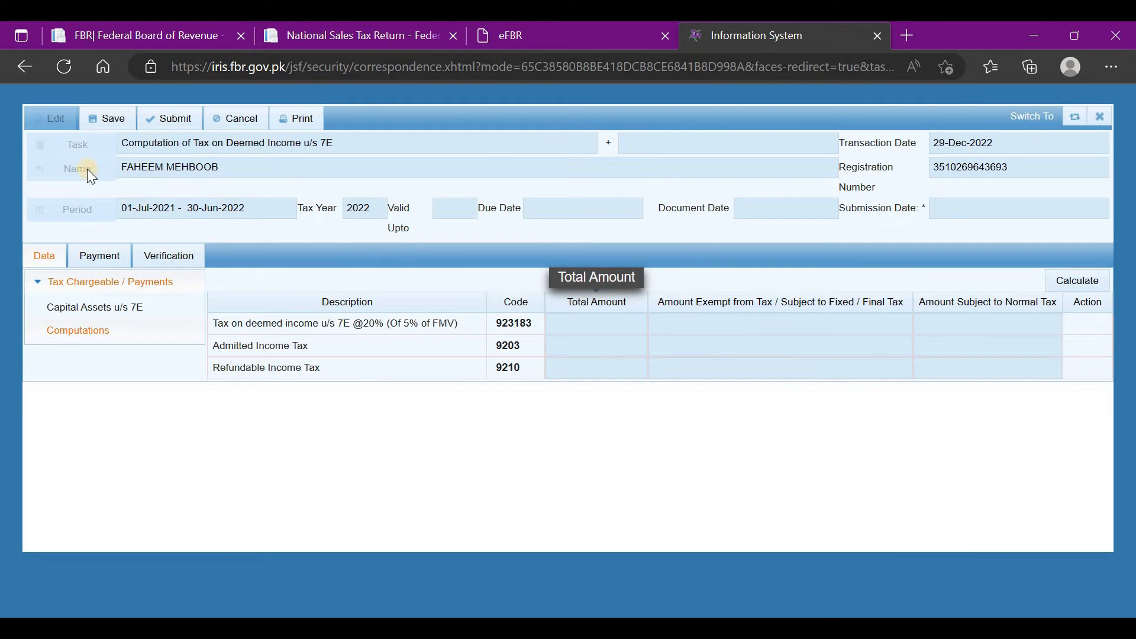
# Step: Link the 9203 admitted income tax CPR of 1 and recalculate, giving Refundable Income Tax 9210 of 1
pyautogui.click(91, 257)
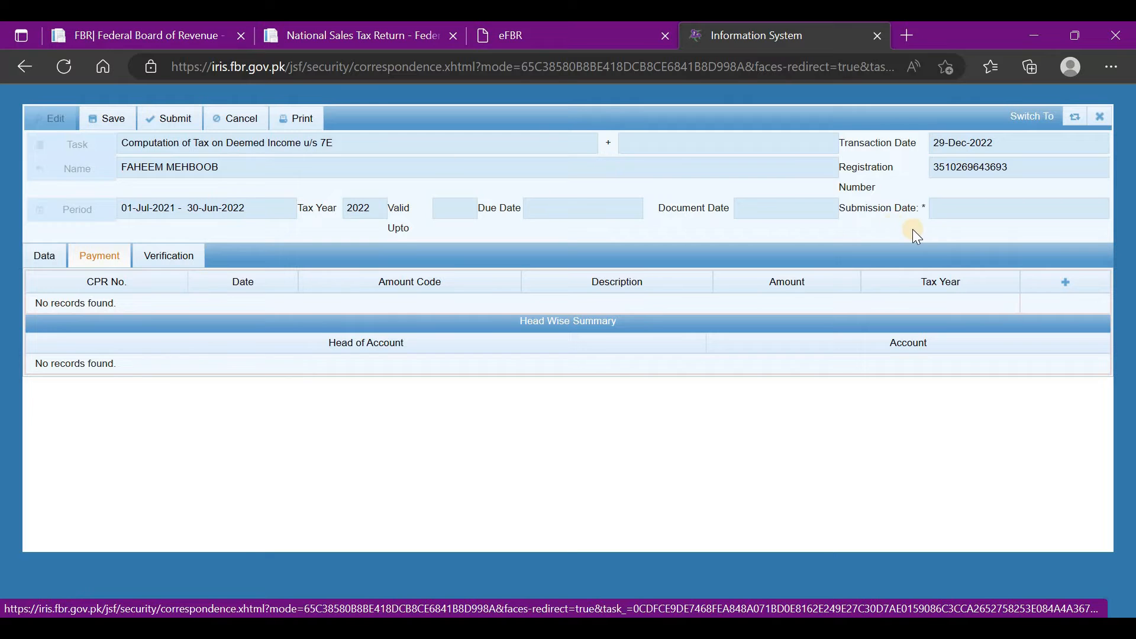
pyautogui.click(1065, 283)
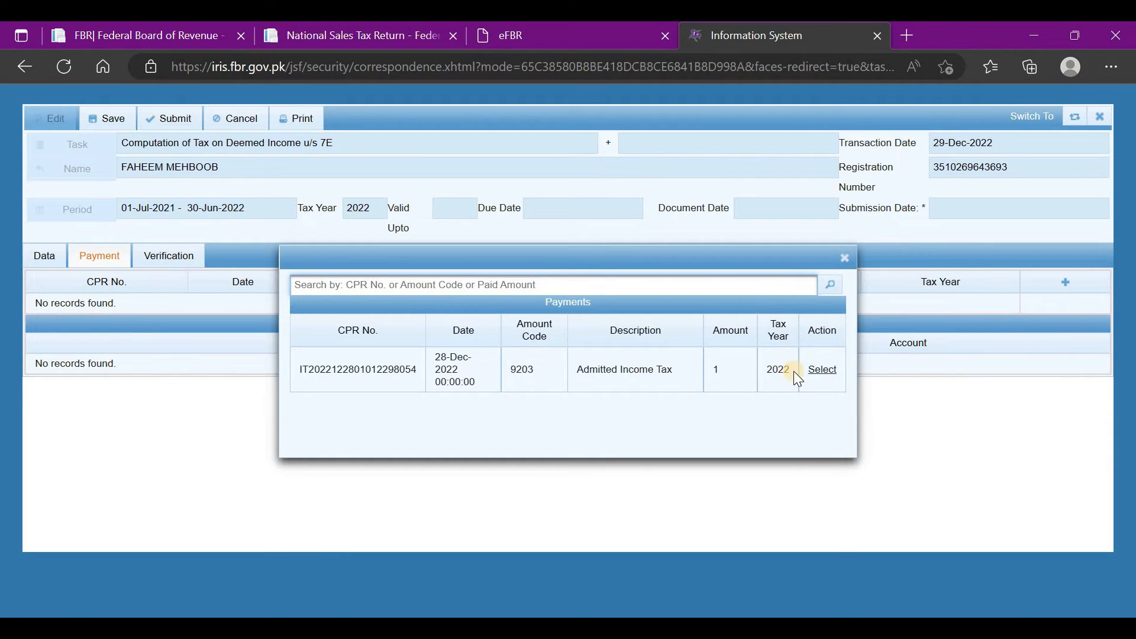
pyautogui.click(820, 373)
pyautogui.click(841, 259)
pyautogui.click(45, 256)
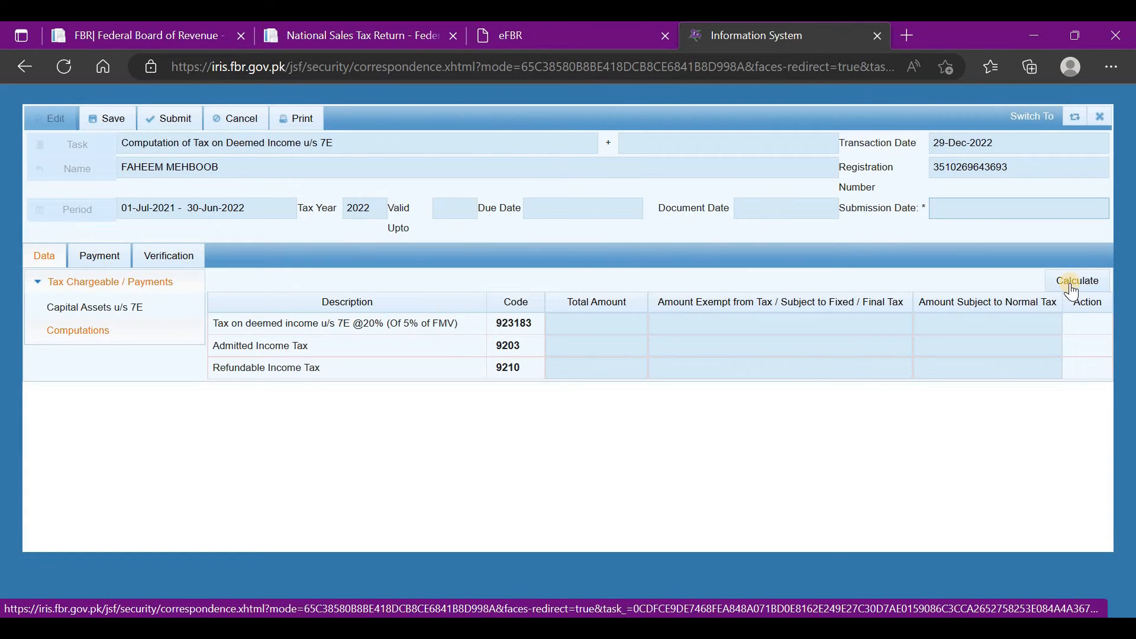
pyautogui.click(1072, 284)
pyautogui.click(901, 345)
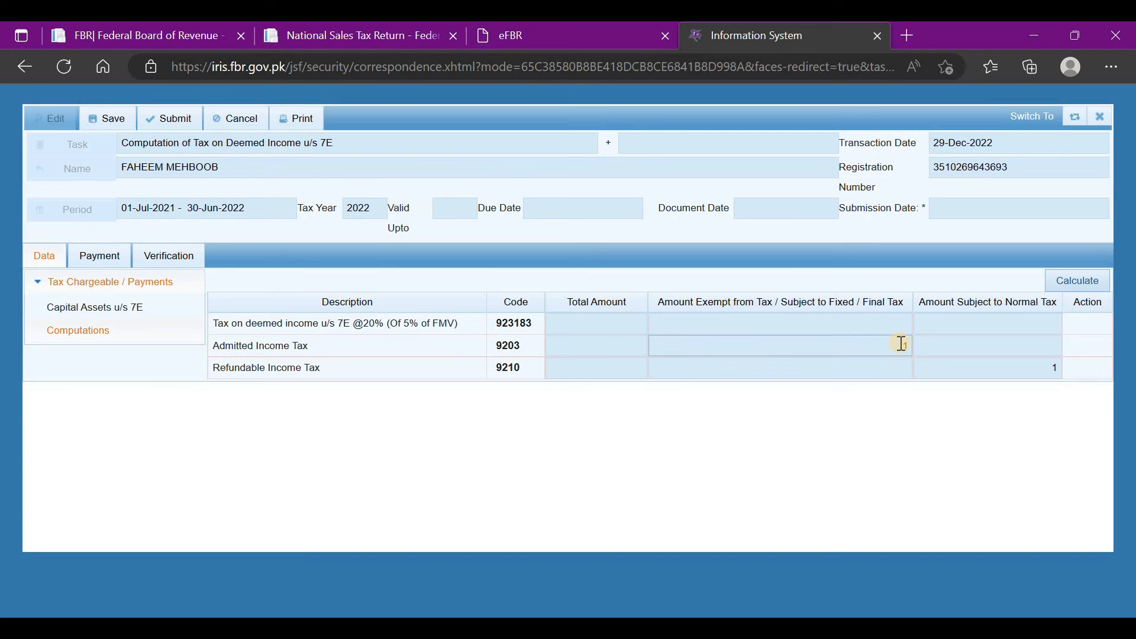
# Step: Recheck the eFBR payment form, then open the Capital Assets u/s 7E schedule in IRIS
pyautogui.click(474, 22)
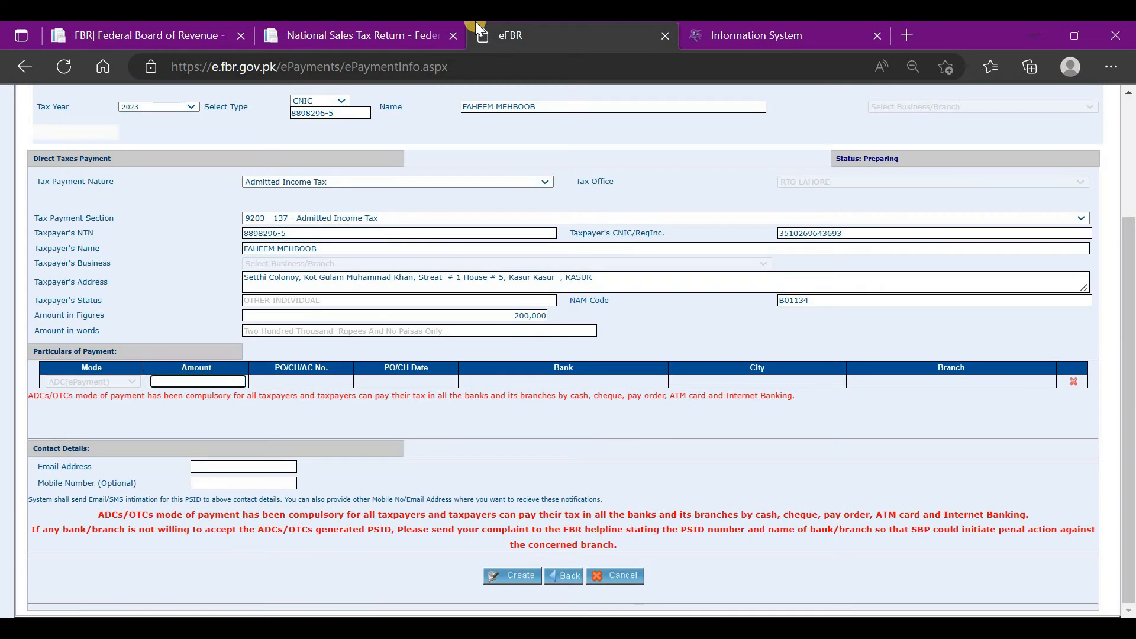
pyautogui.click(796, 22)
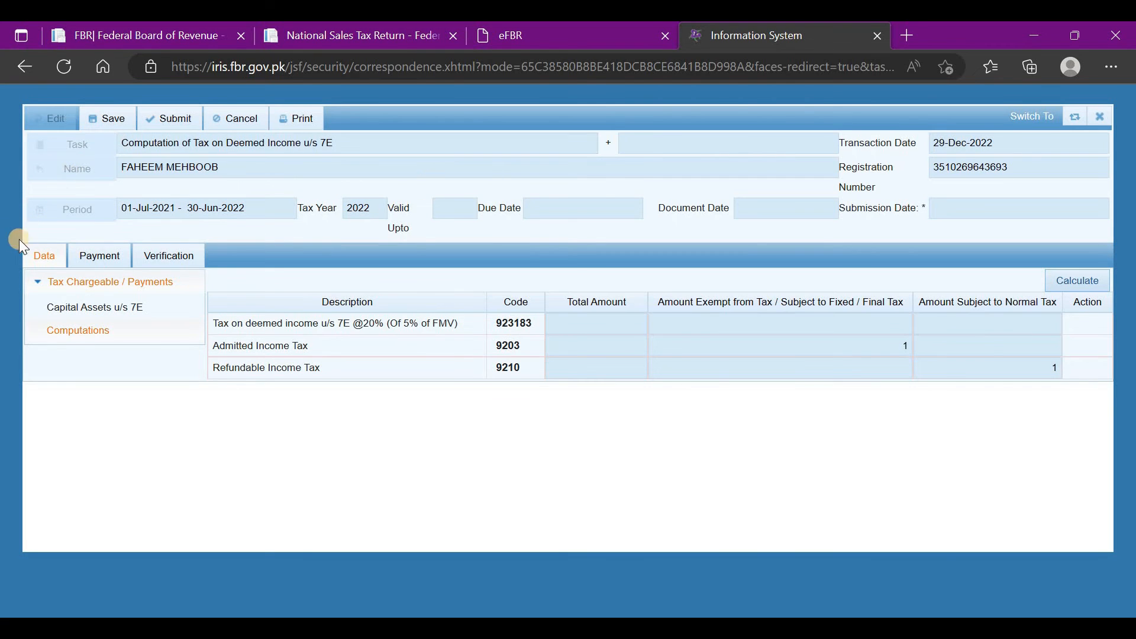
pyautogui.click(98, 308)
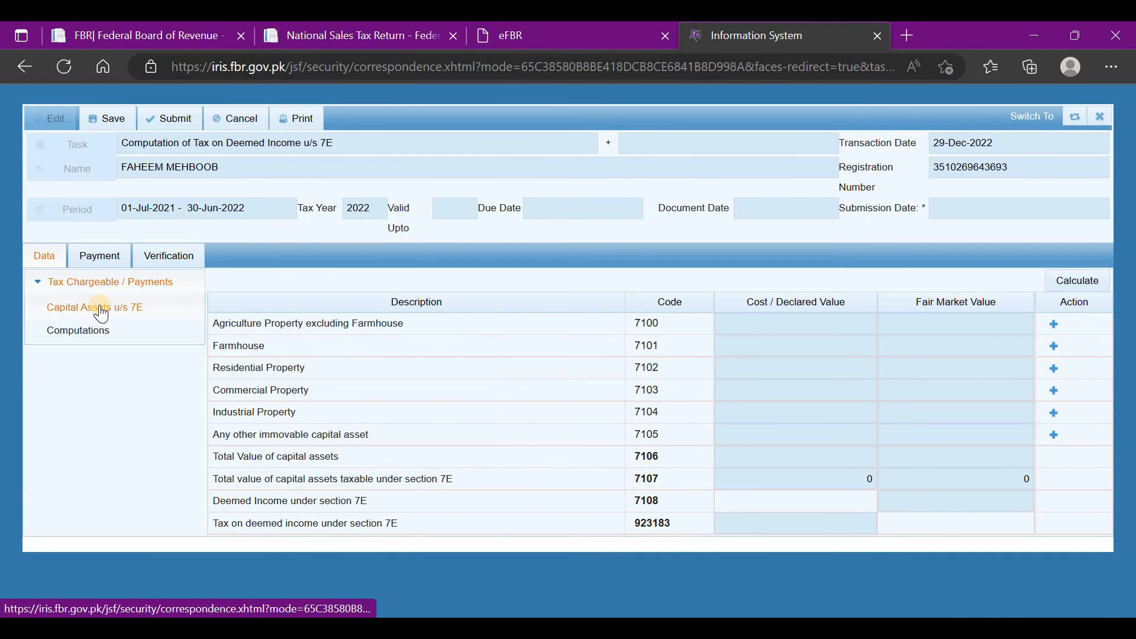